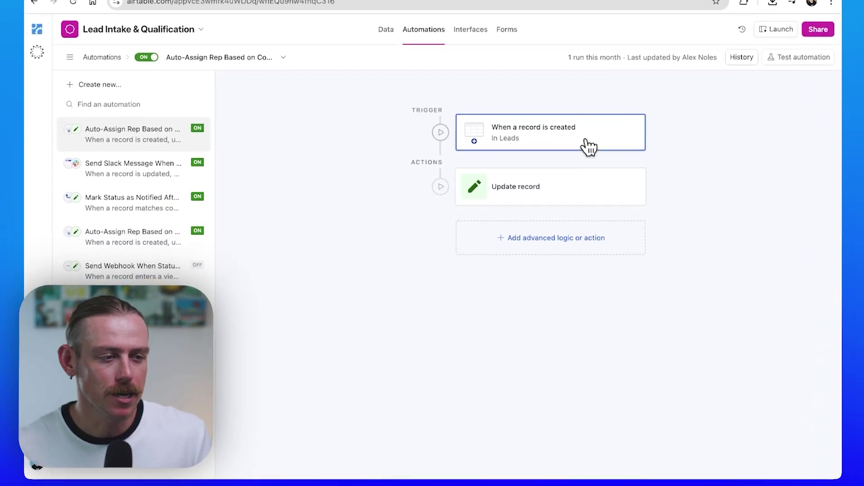
Review the record-created trigger and Update record step, then browse the integrations that can follow.
left_click(588, 147)
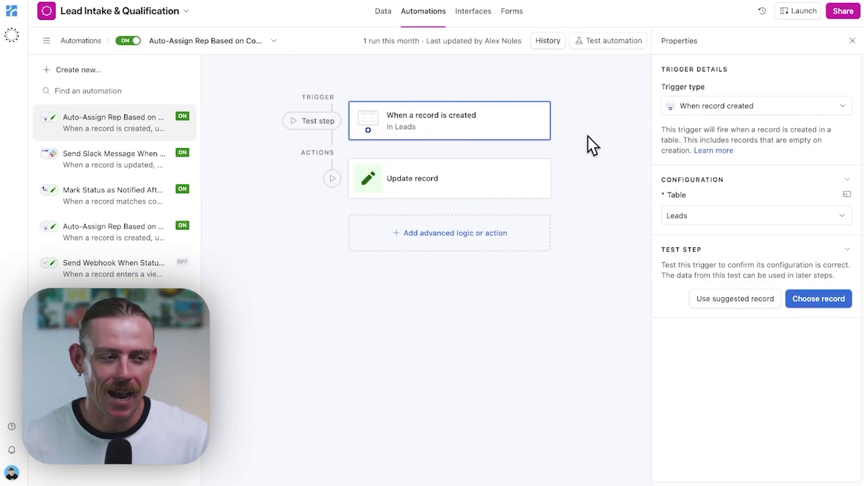
left_click(492, 180)
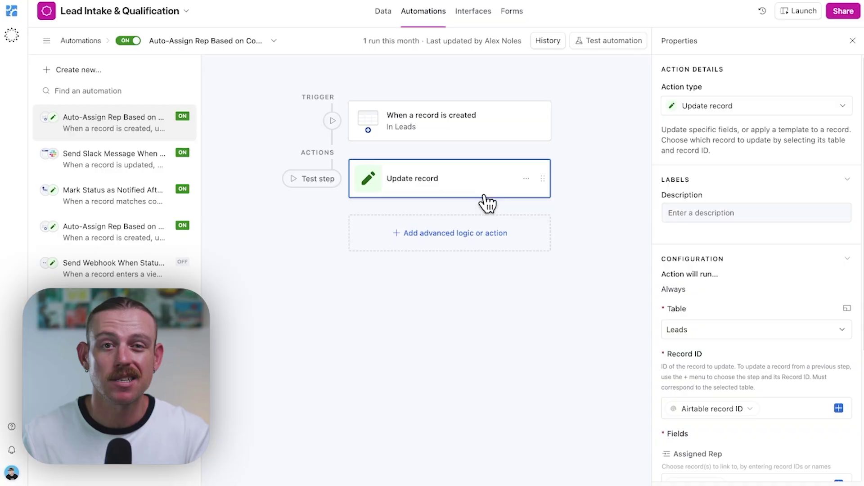
left_click(460, 238)
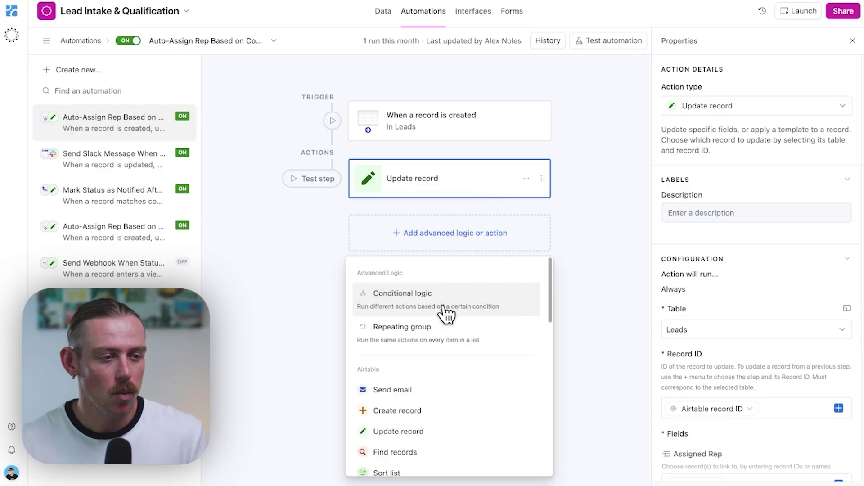
scroll(437, 351, "down", 2)
scroll(434, 385, "down", 6)
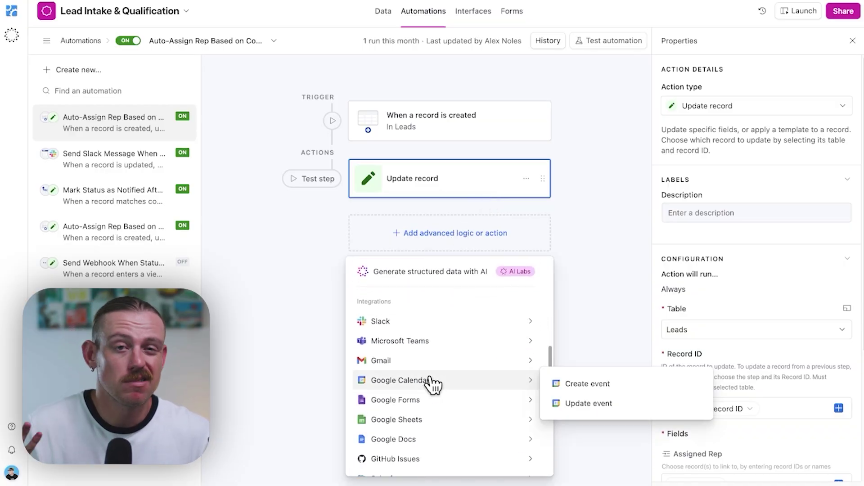
mouse_move(430, 378)
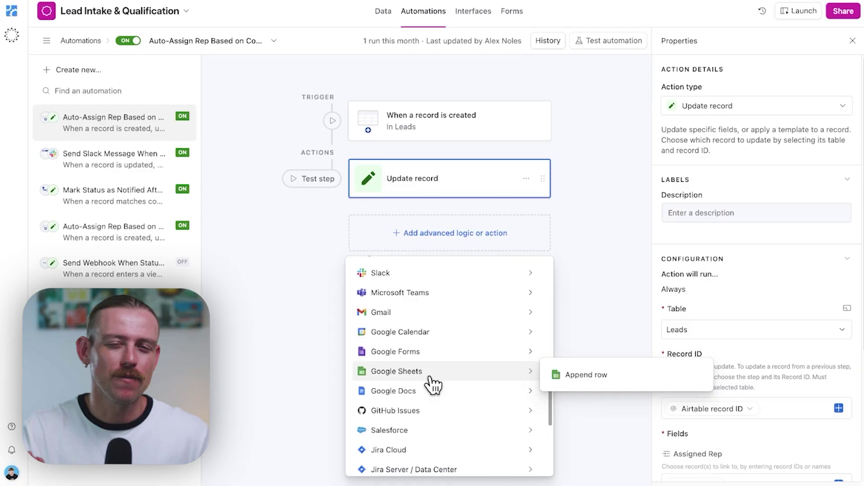
scroll(432, 384, "down", 5)
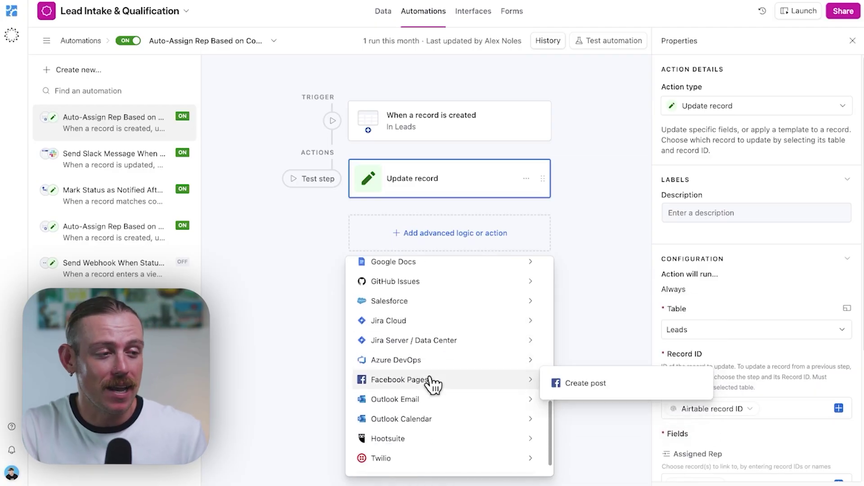
scroll(432, 384, "up", 3)
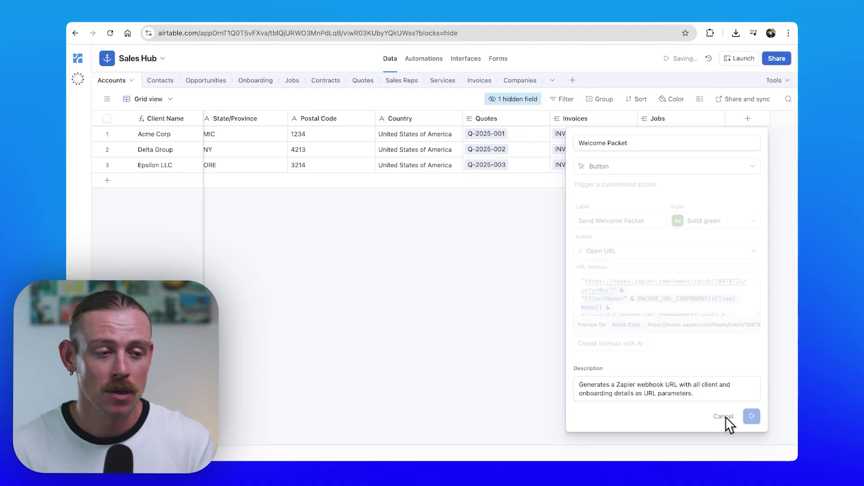
Close the Welcome Packet field settings unchanged and send Epsilon LLC's welcome packet.
left_click(725, 417)
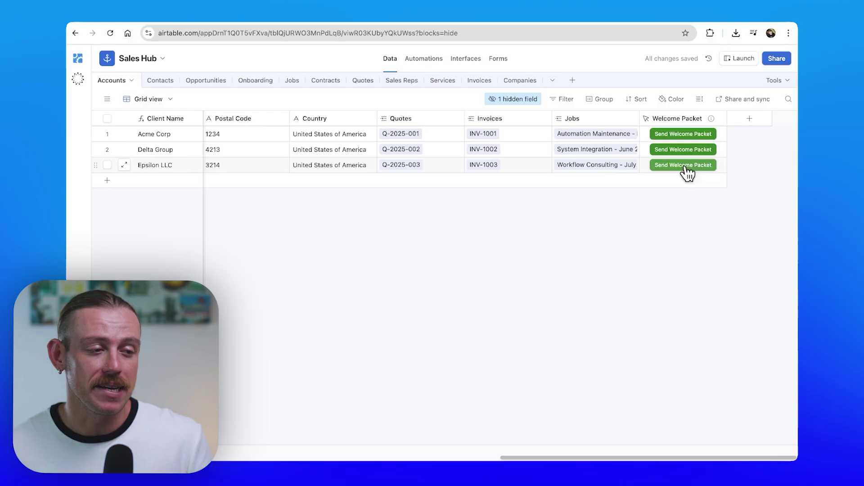
left_click(693, 137)
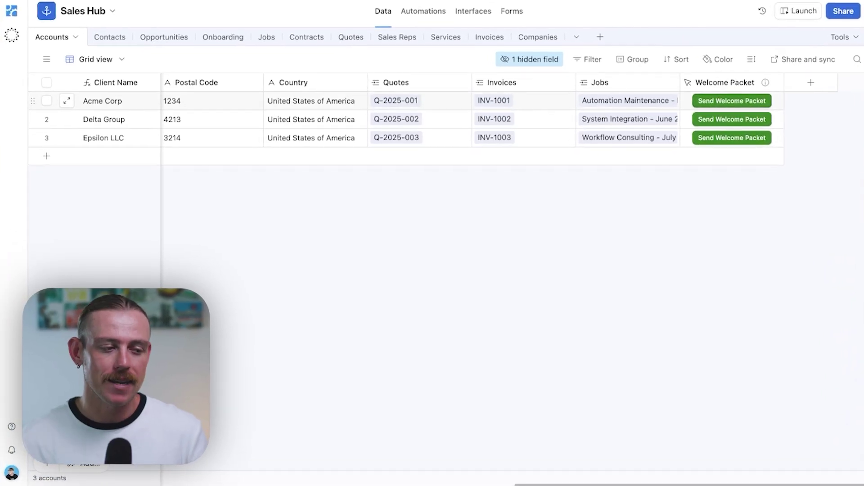
Scroll the grid to the Welcome Packet column and open its field description editor.
scroll(495, 119, "left", 10)
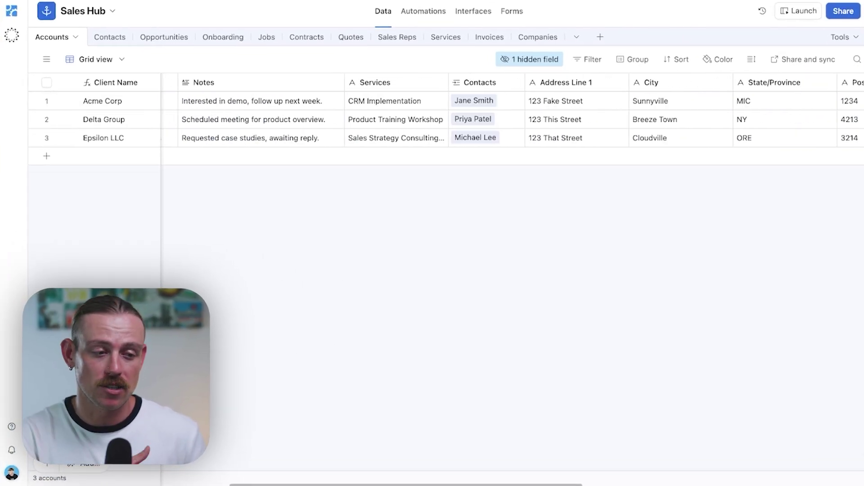
scroll(495, 119, "right", 10)
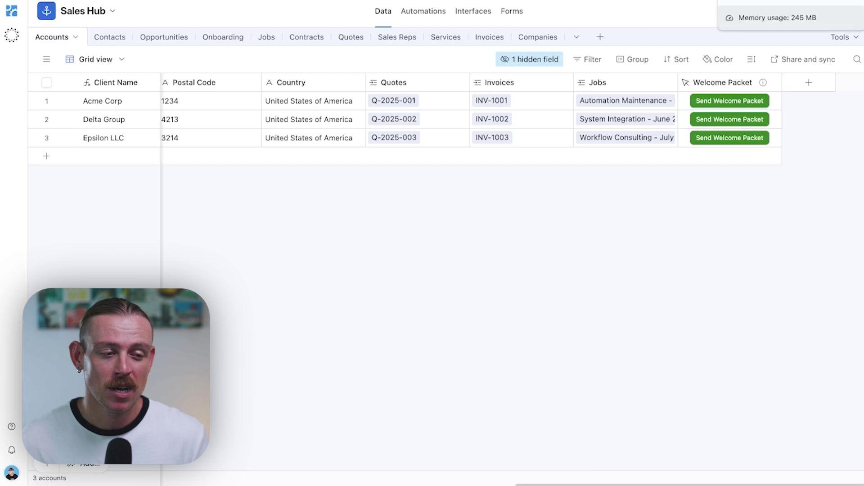
left_click(763, 83)
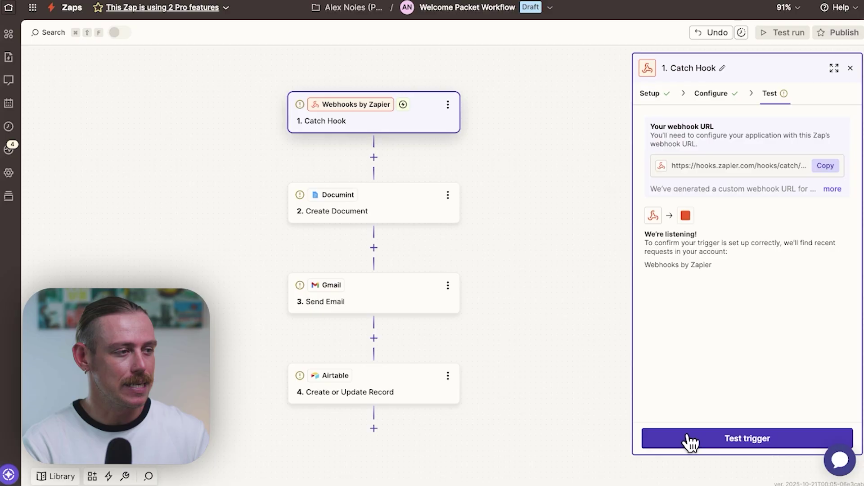
Run Test trigger on the Welcome Packet Workflow's Catch Hook step.
left_click(691, 440)
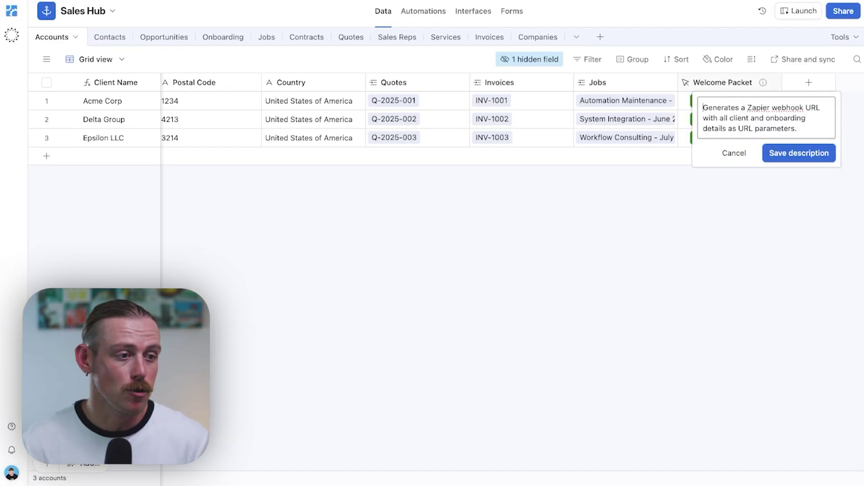
Discard the description edit and review the Send Welcome Packet button's Zapier URL formula, including PostalCode.
left_click(734, 154)
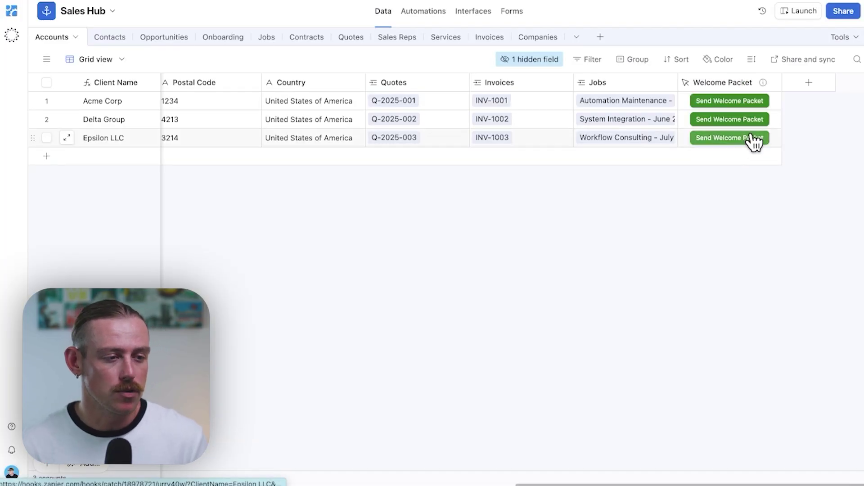
left_click(773, 84)
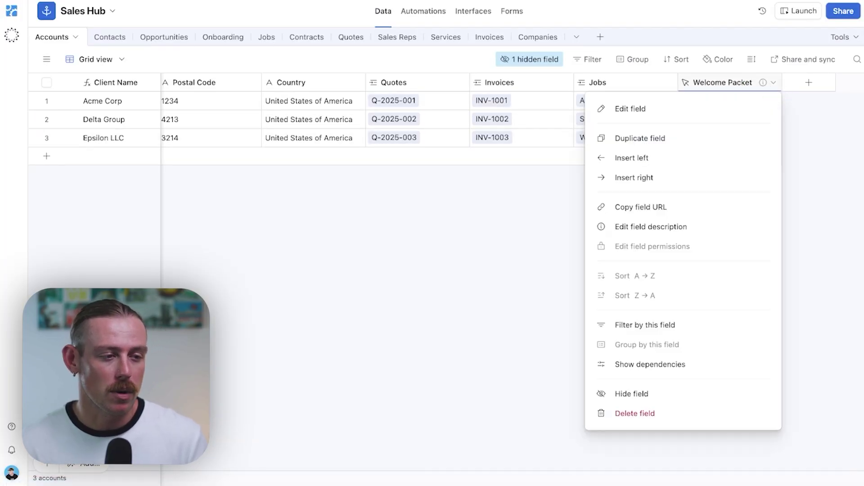
left_click(736, 110)
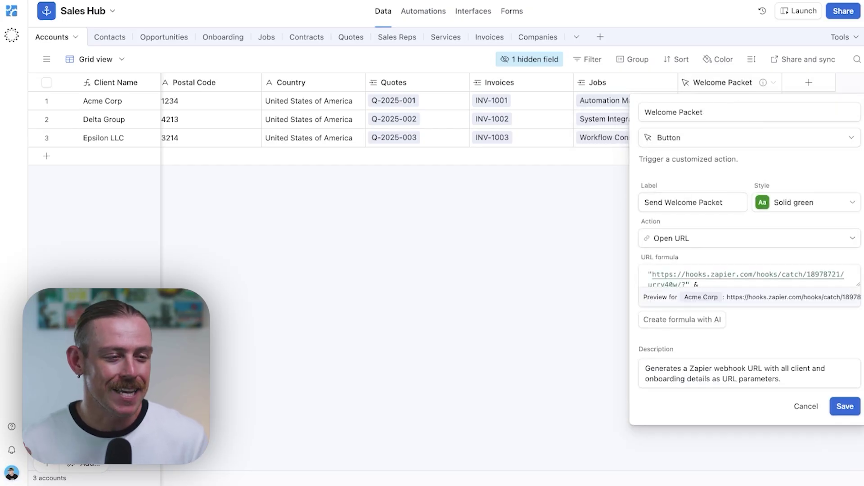
scroll(750, 277, "down", 5)
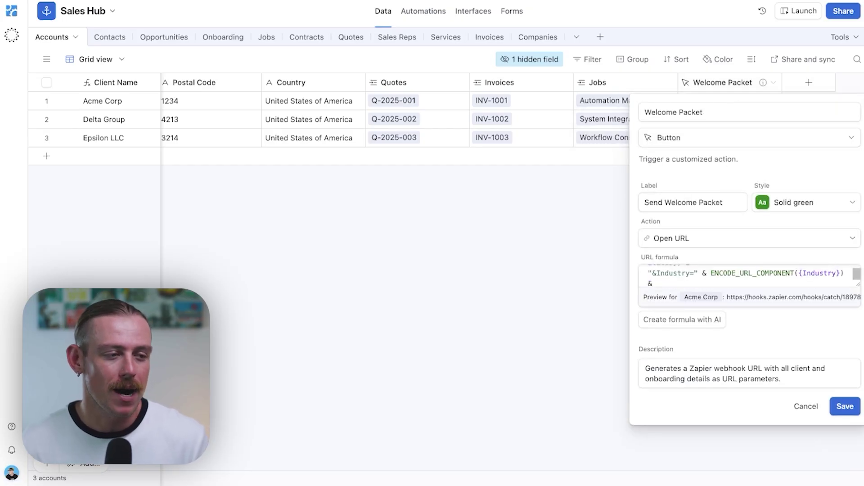
scroll(749, 276, "down", 5)
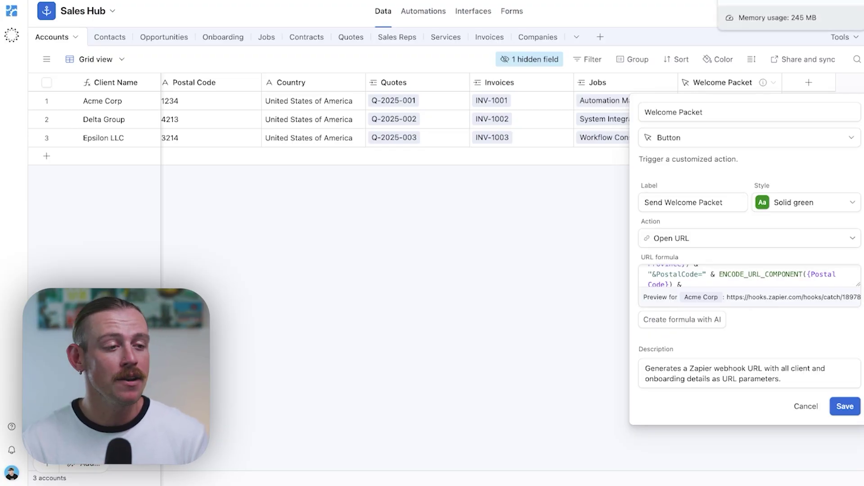
In the Zapier zap, test the Catch Hook trigger and view request A's querystring fields.
key("ctrl+Tab")
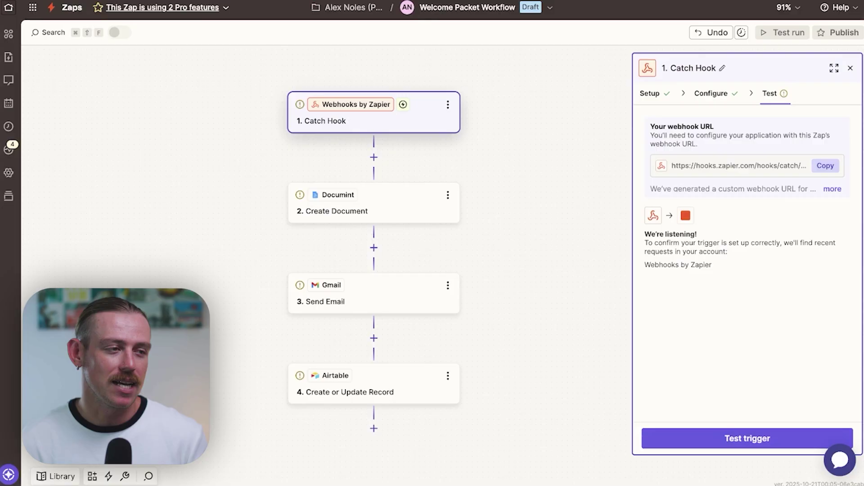
left_click(761, 439)
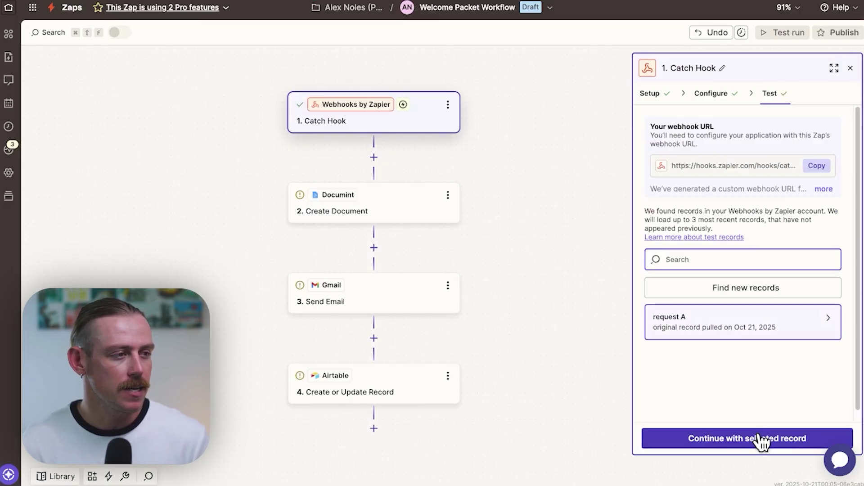
left_click(792, 332)
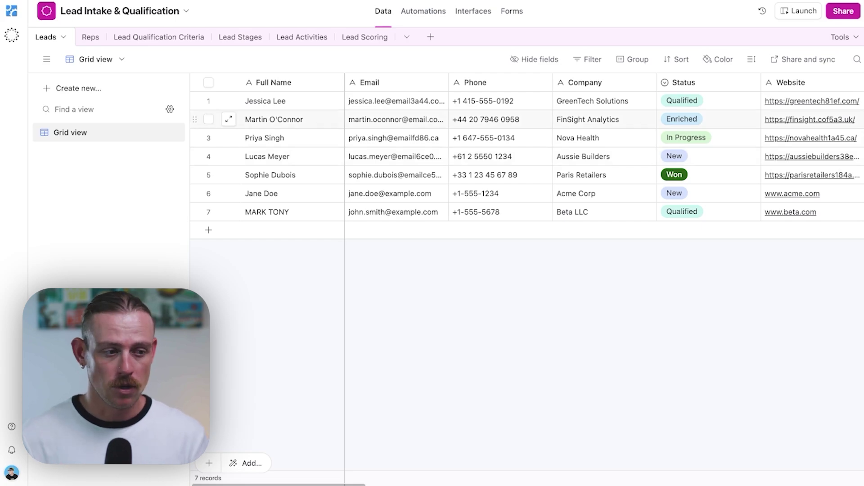
Open the first lead's Status options, close them unchanged, and go to the Automations tab.
left_click(742, 107)
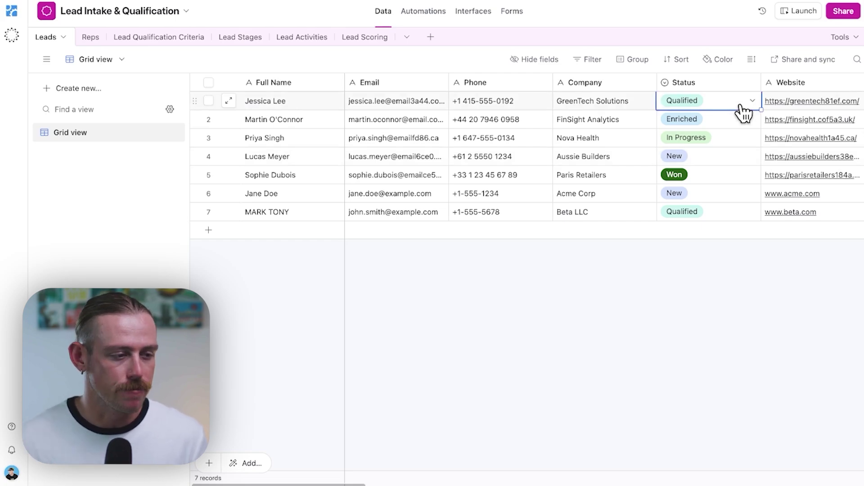
left_click(742, 107)
scroll(708, 183, "down", 2)
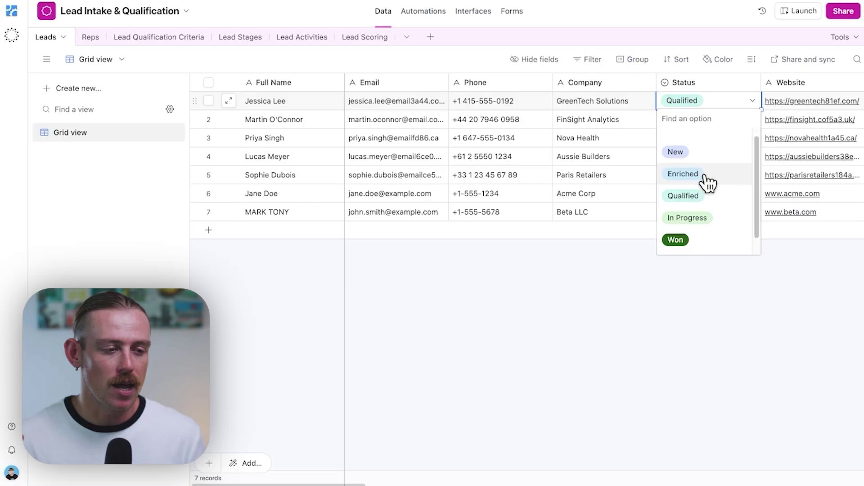
key("Escape")
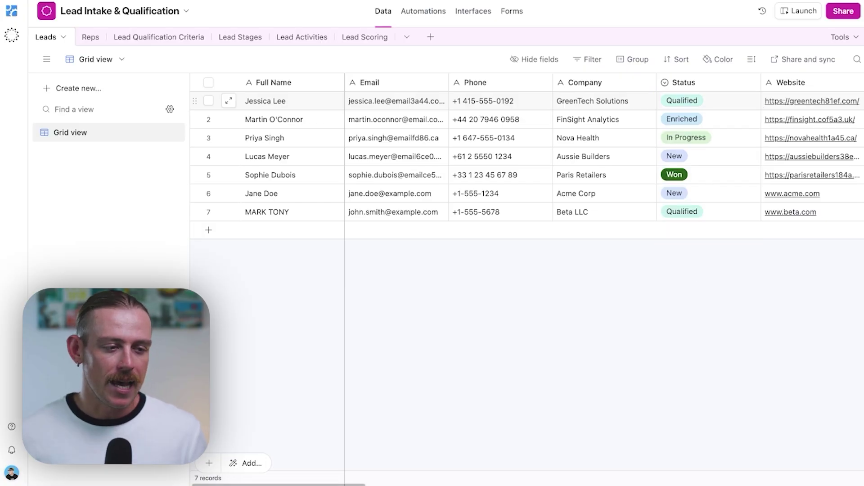
left_click(428, 13)
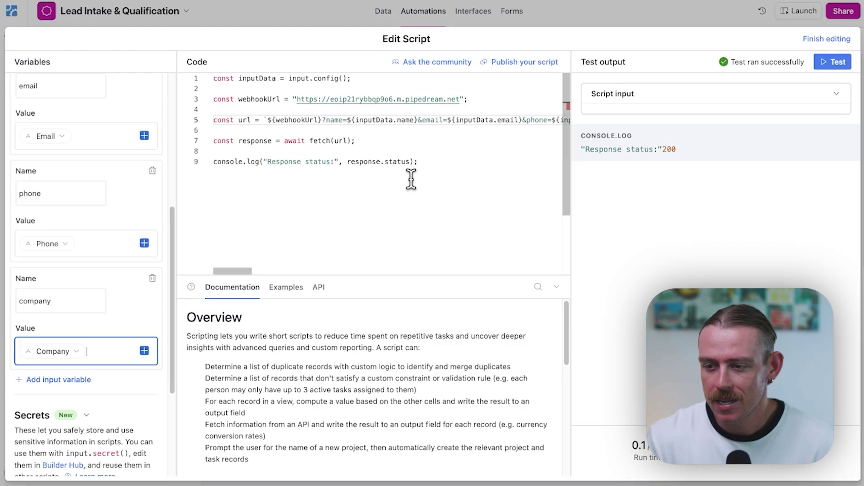
Review the email query parameter in the Pipedream fetch URL and its mapped email input.
left_click(363, 230)
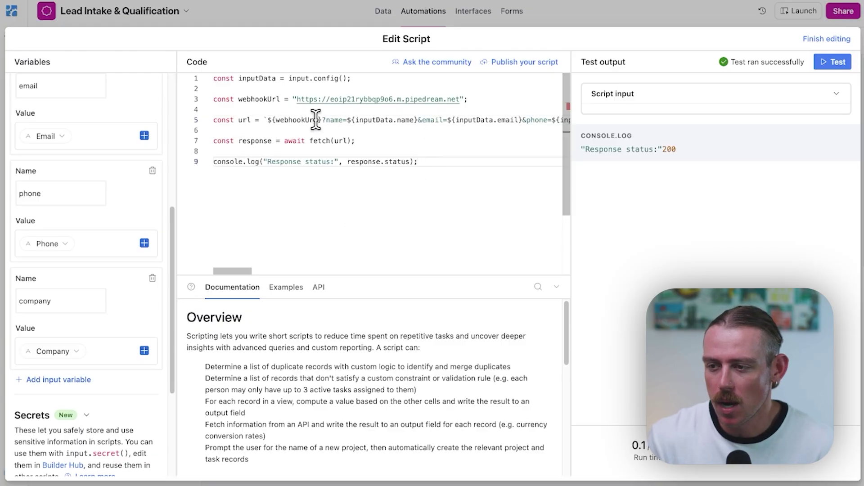
scroll(325, 120, "right", 4)
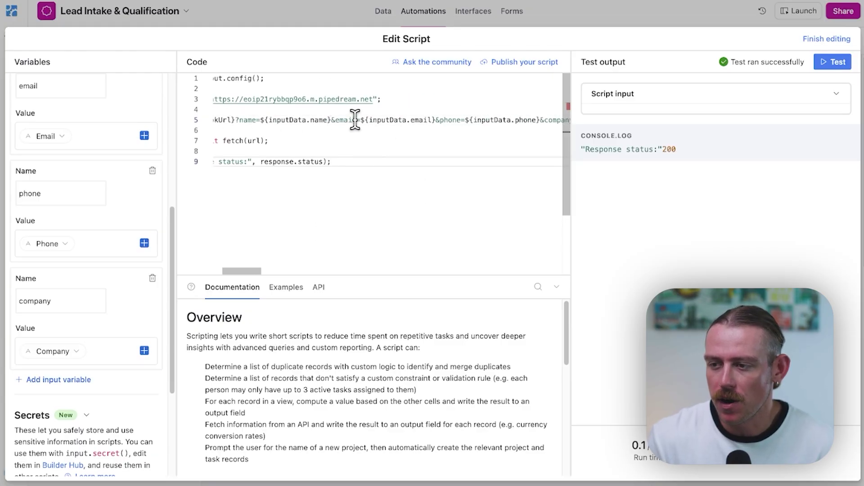
double_click(350, 119)
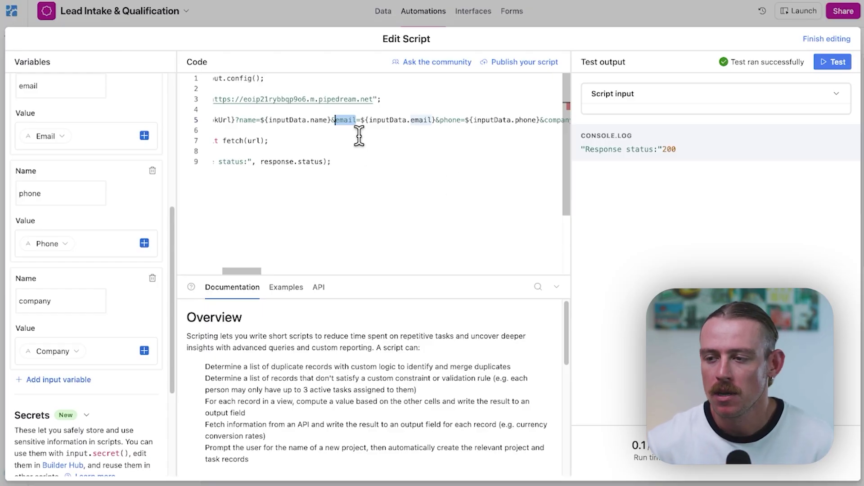
scroll(129, 241, "up", 1)
scroll(121, 244, "up", 6)
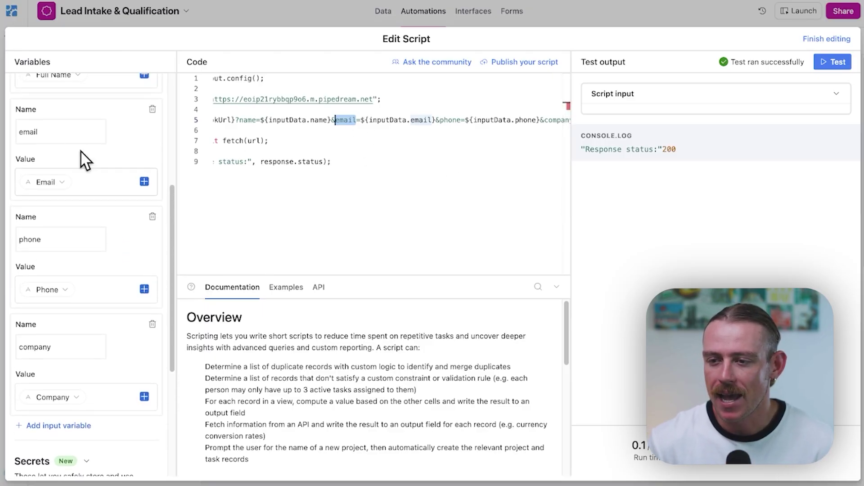
scroll(99, 365, "down", 2)
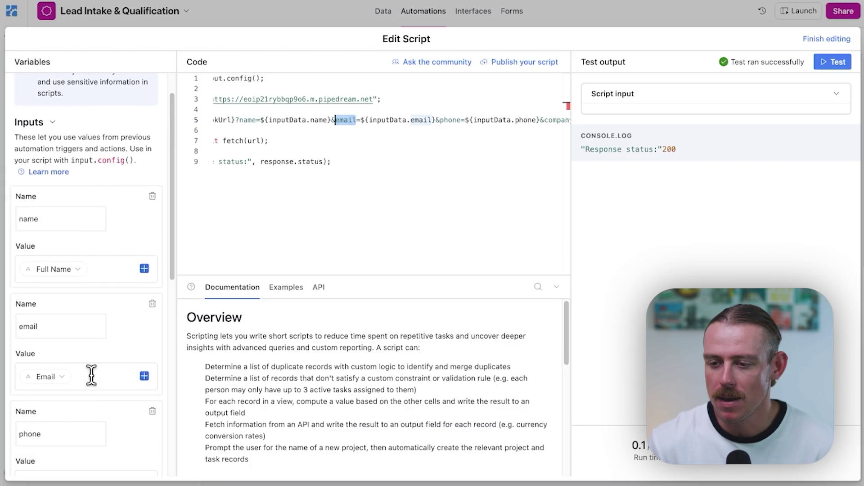
left_click(120, 339)
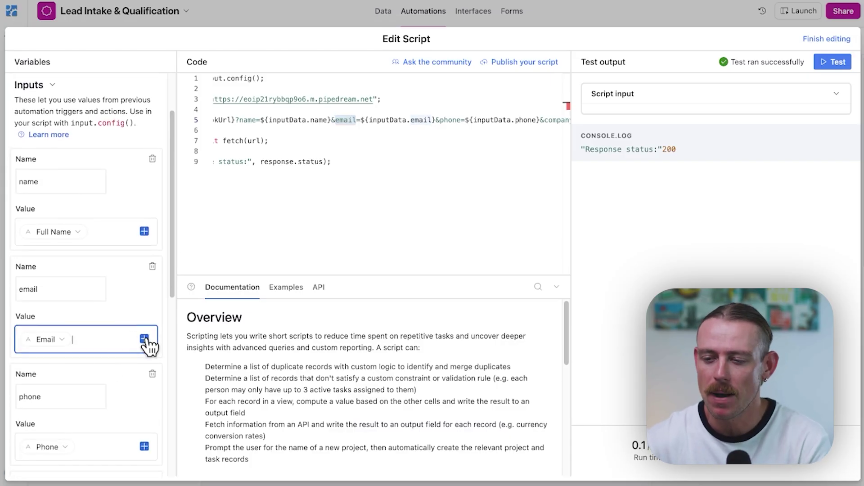
Add a fifth, unnamed input variable after name, email, phone and company.
scroll(146, 342, "down", 5)
left_click(77, 353)
scroll(73, 343, "down", 1)
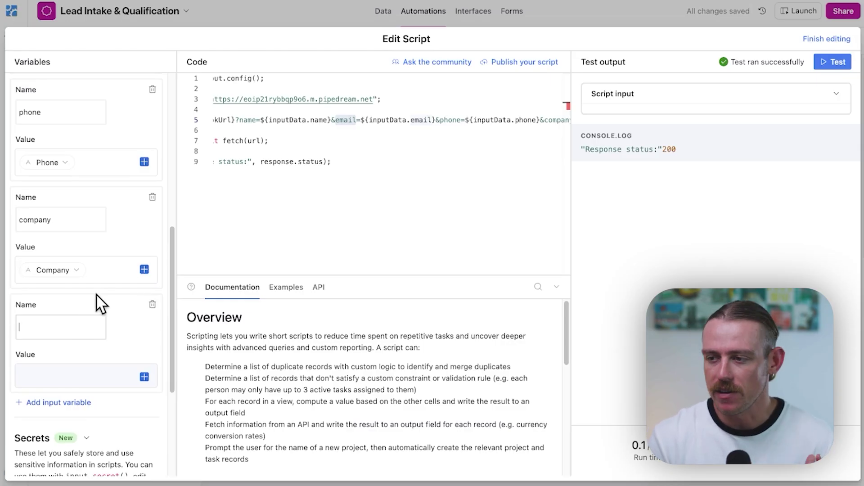
Name the new input 'website' and map it to the Website field.
type("websit")
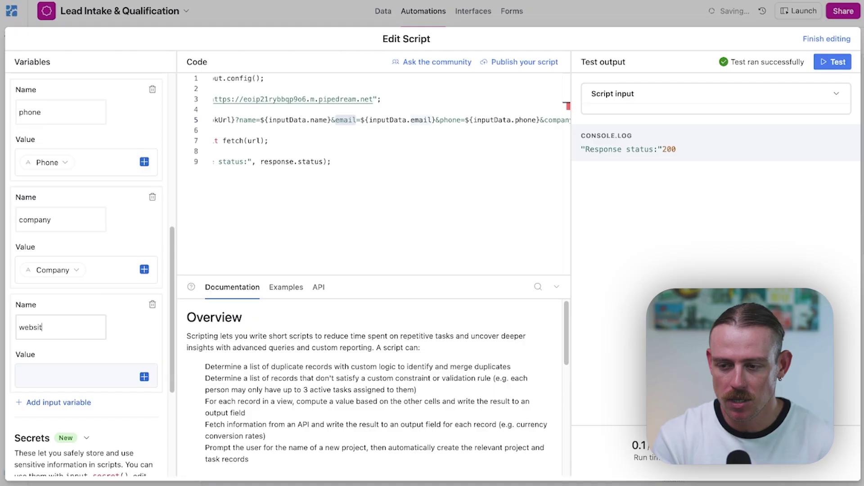
type("e")
left_click(144, 377)
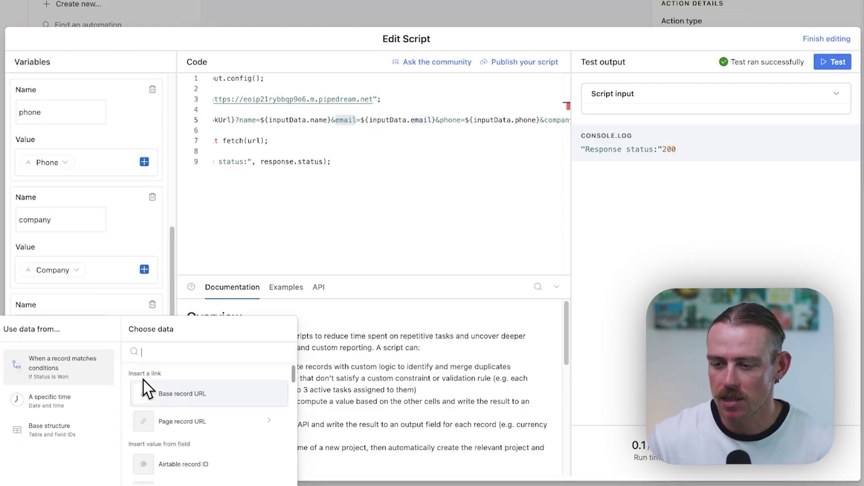
type("webs")
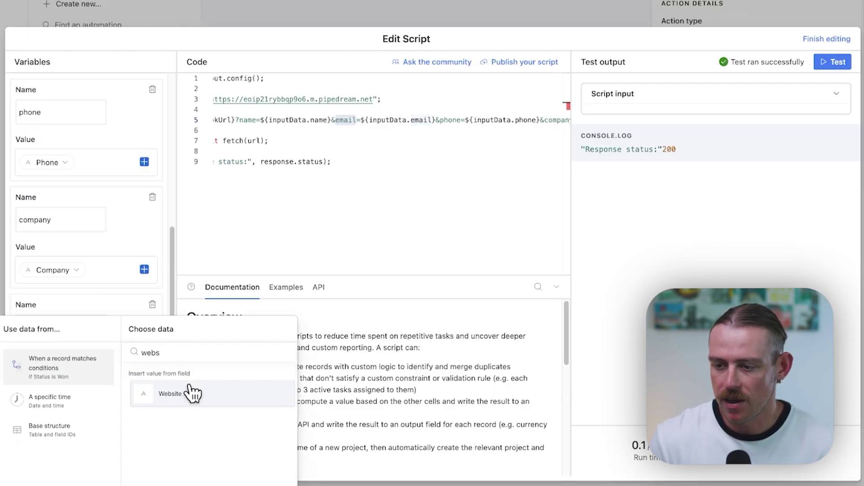
left_click(205, 394)
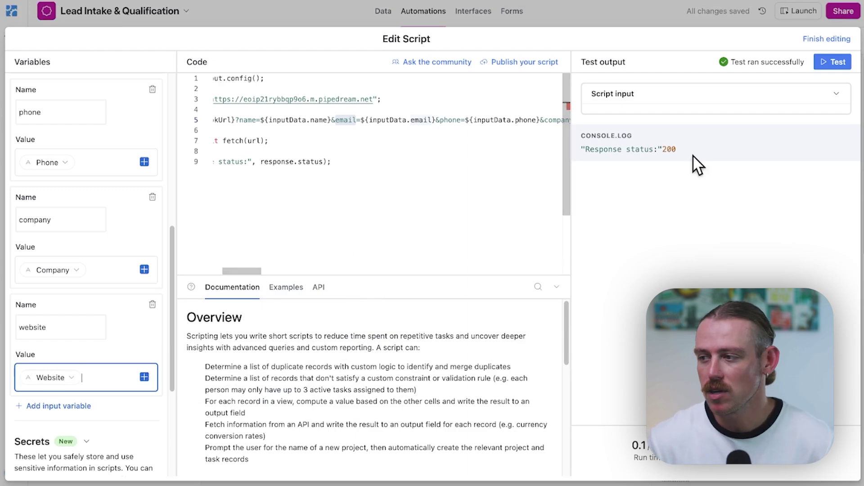
Run the script test on the won lead's record, then move to Pipedream.
left_click(828, 65)
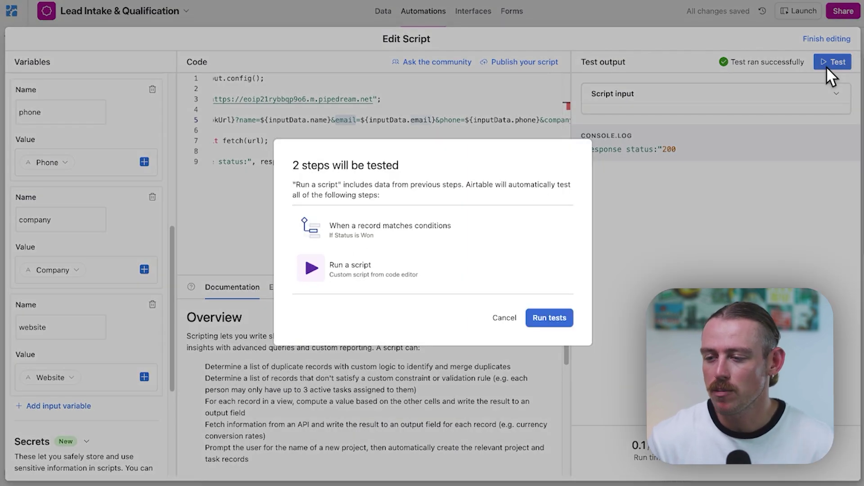
left_click(556, 321)
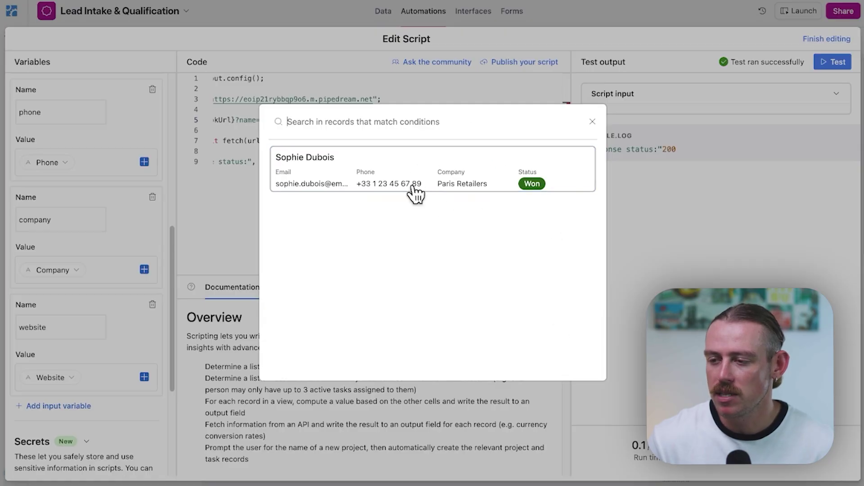
left_click(444, 174)
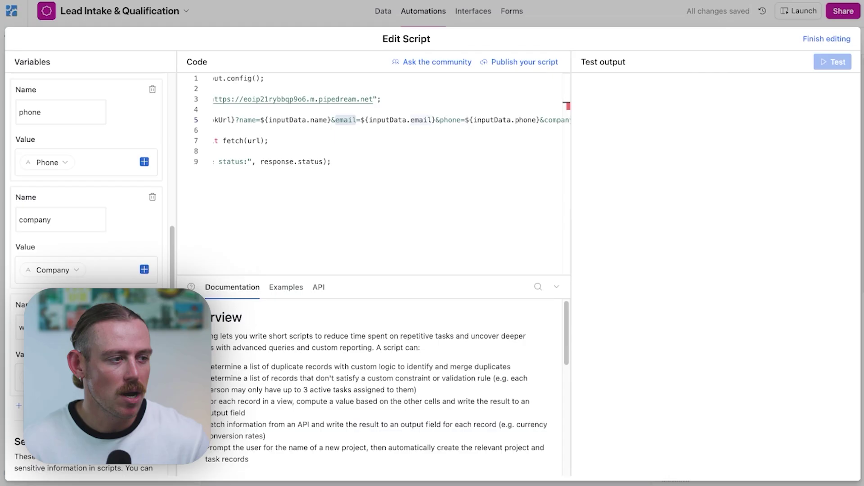
left_click(702, 0)
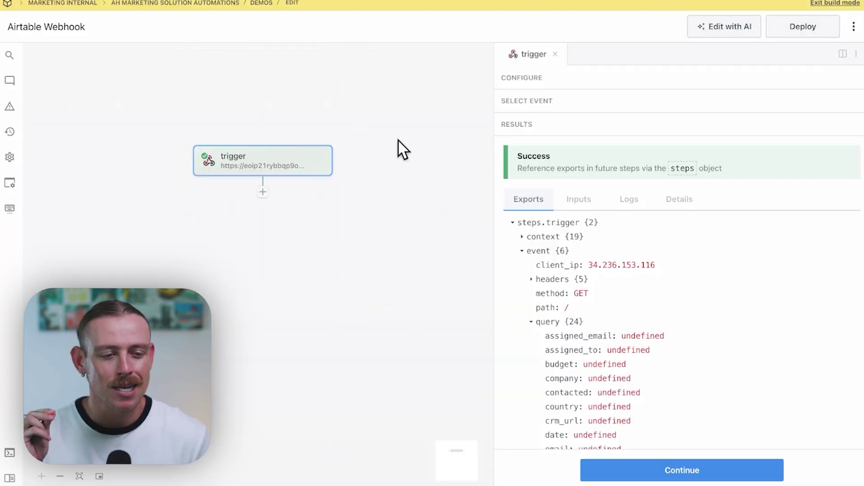
Load the one new webhook event from the script test into Pipedream's trigger.
left_click(586, 110)
left_click(683, 253)
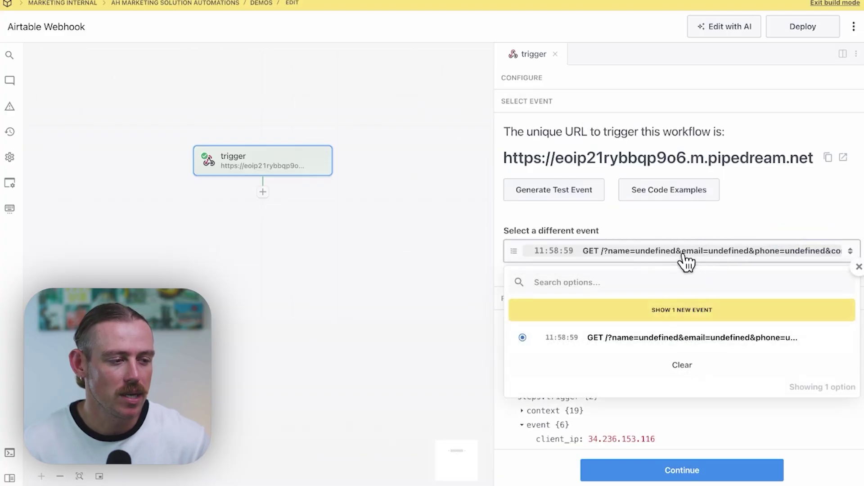
left_click(667, 313)
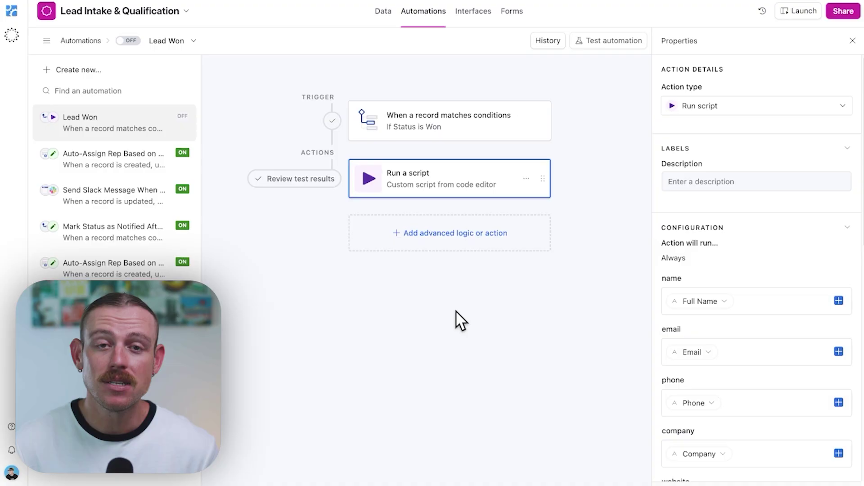
Create Automation 1 with a 'When webhook received' trigger.
left_click(81, 72)
left_click(252, 79)
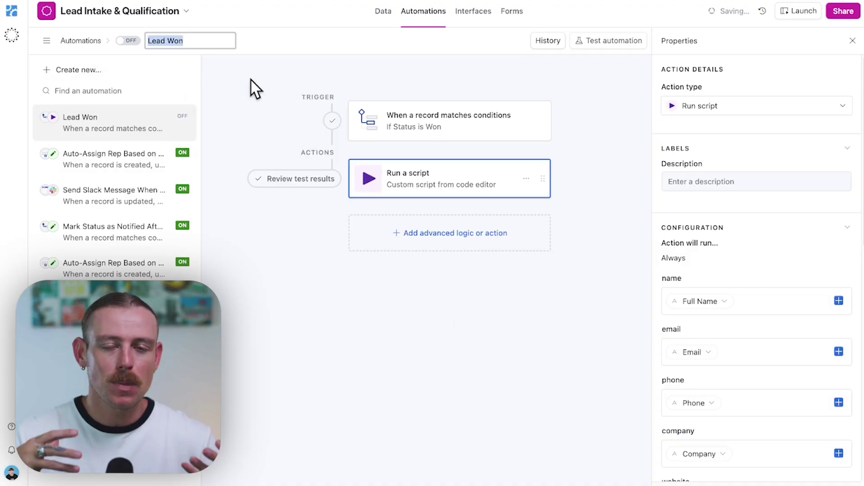
left_click(560, 122)
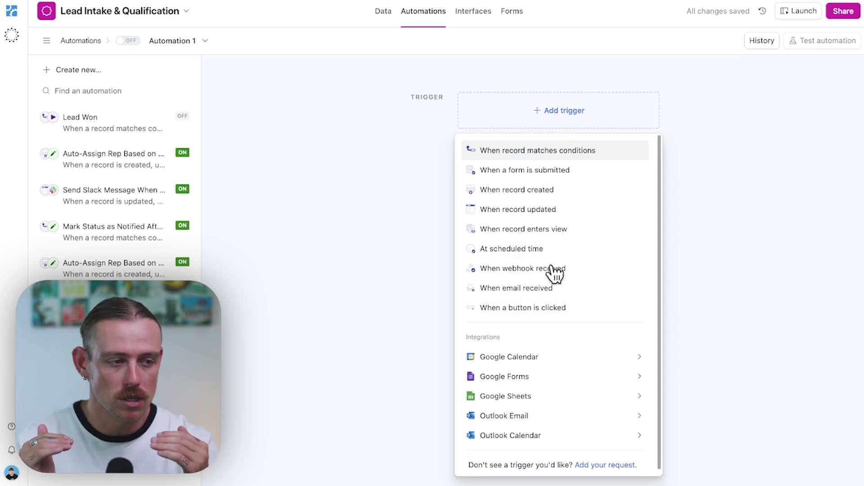
scroll(547, 317, "down", 1)
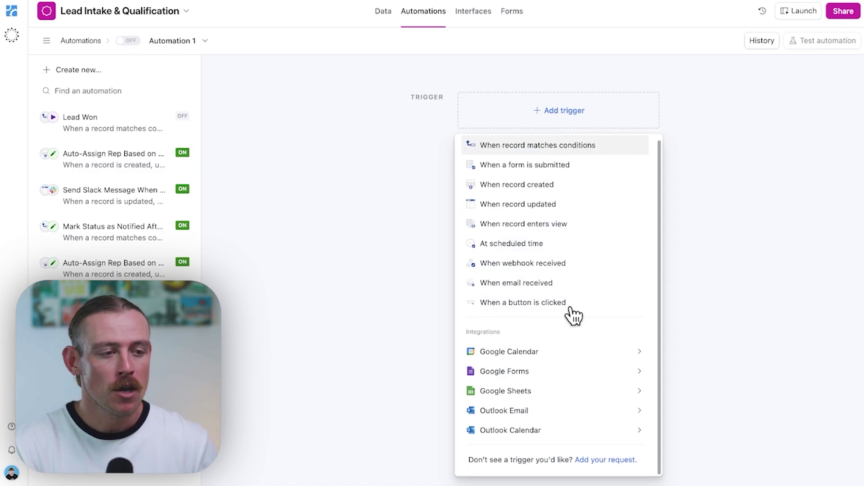
left_click(570, 265)
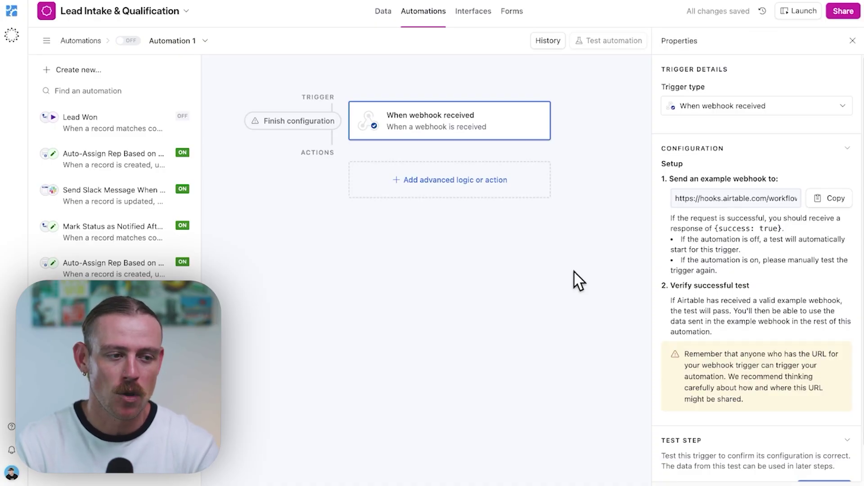
Copy the Automation 1 trigger's webhook URL for pasting into Fillout.
left_click(744, 198)
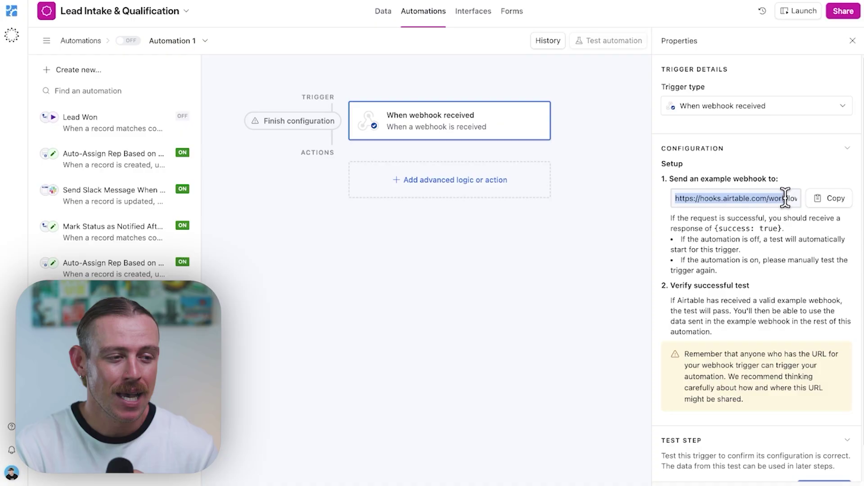
left_click(828, 202)
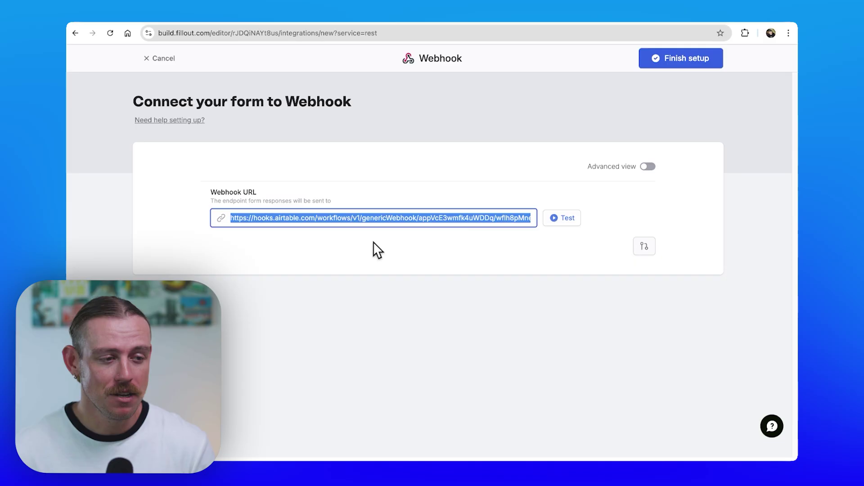
Check the Fillout test response shows status 200 with success true.
left_click(374, 243)
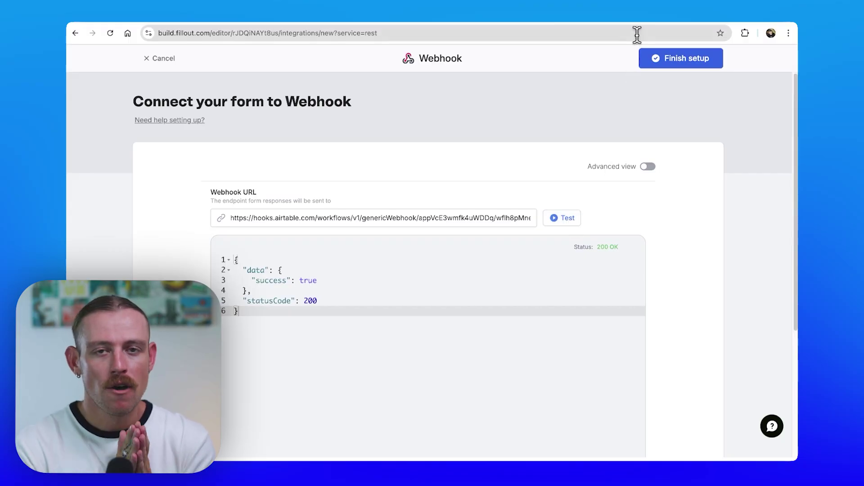
scroll(465, 303, "down", 5)
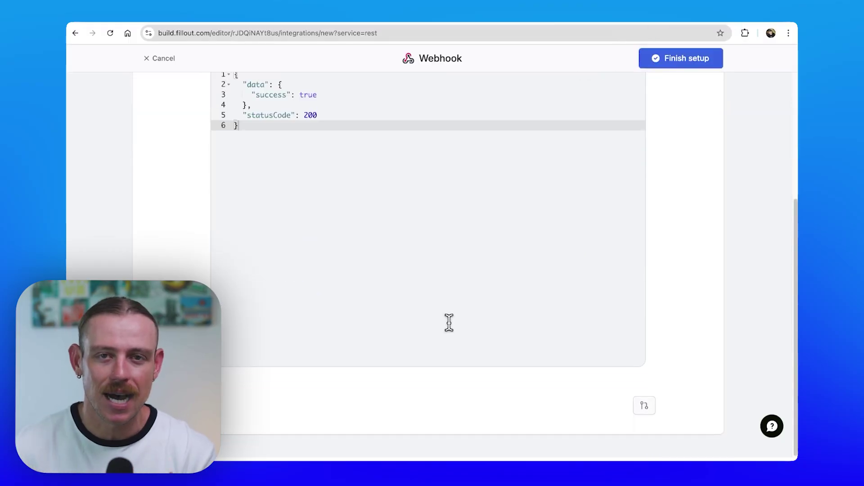